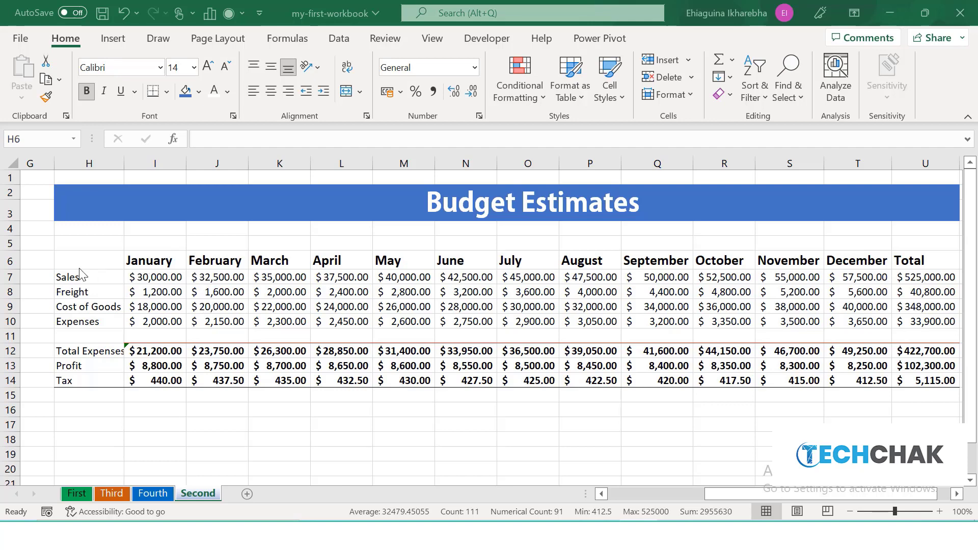
Walk cell by cell along the Sales row from January to past the Total column.
left_click(157, 278)
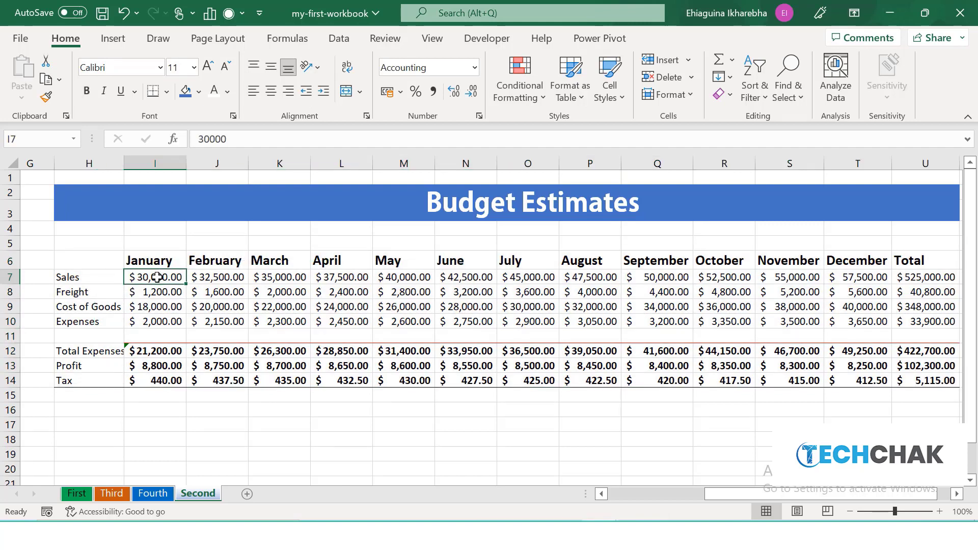
key("Right")
key("Right")
key("Right")
key("Right")
key("Right")
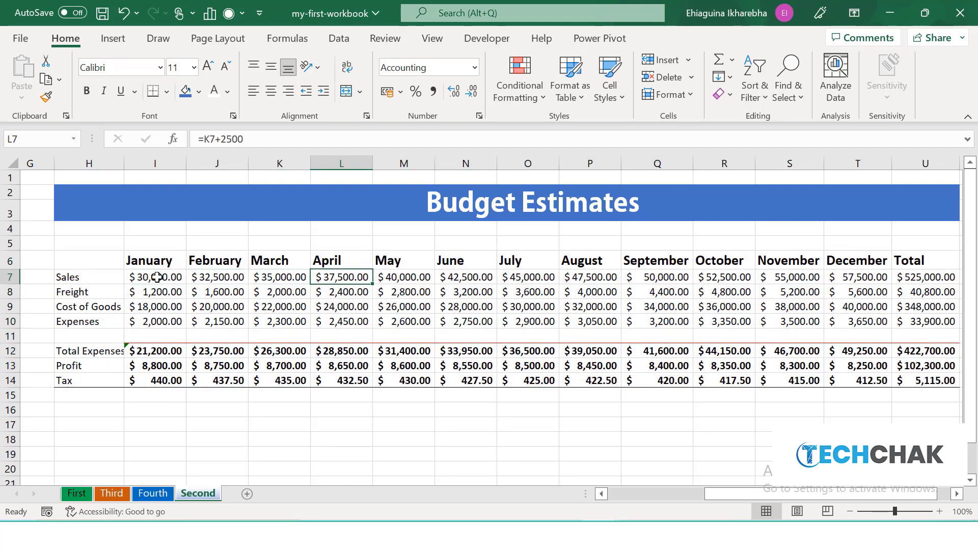
key("Right")
key("Right")
key("Right")
key("Right")
key("Right")
key("Right")
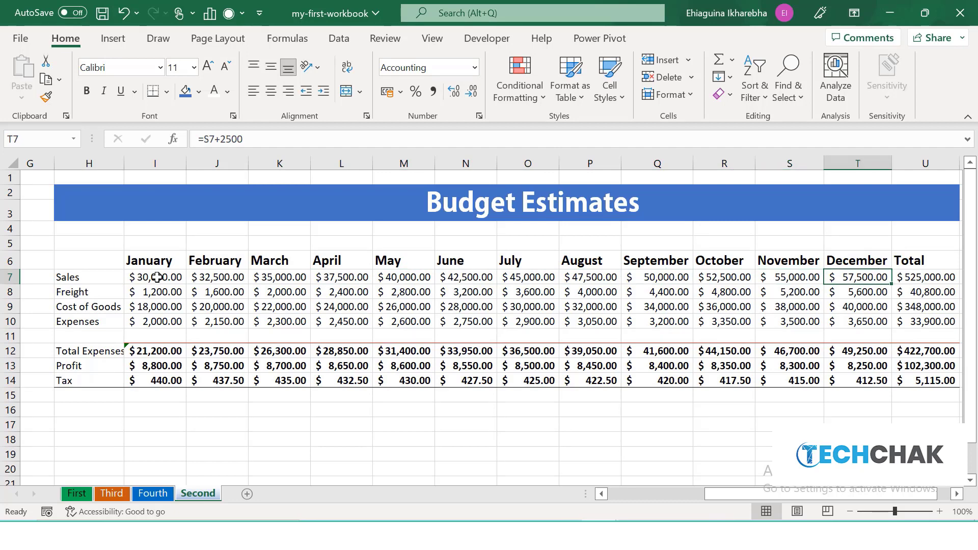
key("Right")
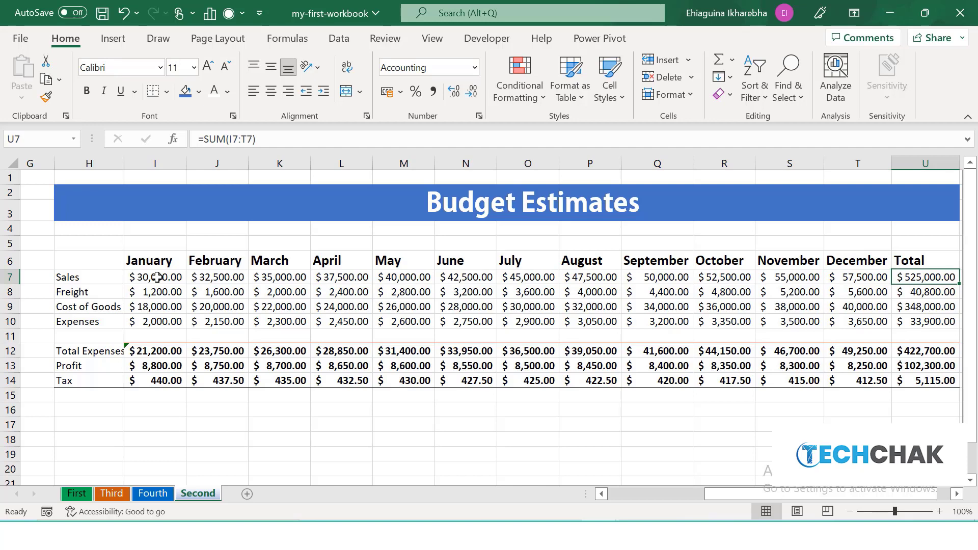
key("Right")
key("Right")
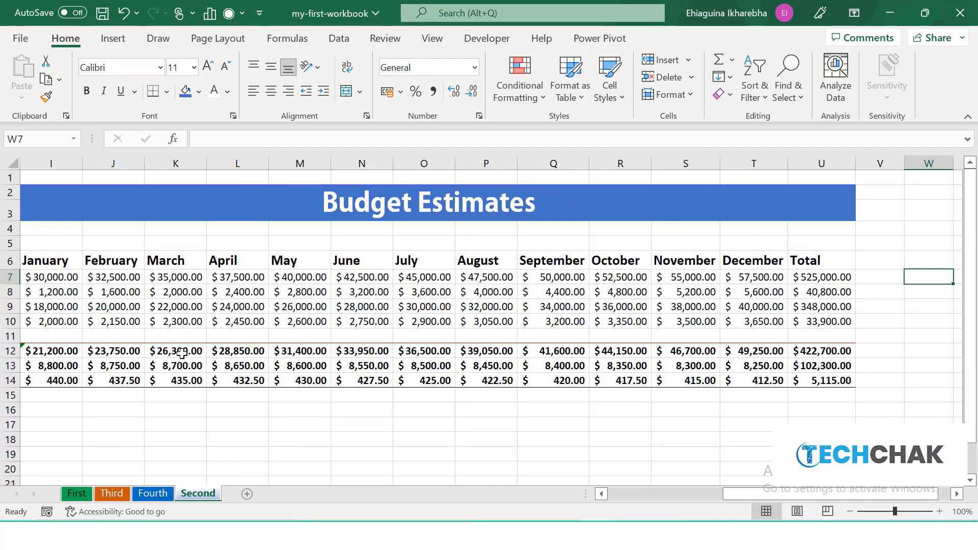
Format the range H6:U14 as a table with headers, using the light table style with the light-blue header.
left_click_drag(745, 499, 720, 499)
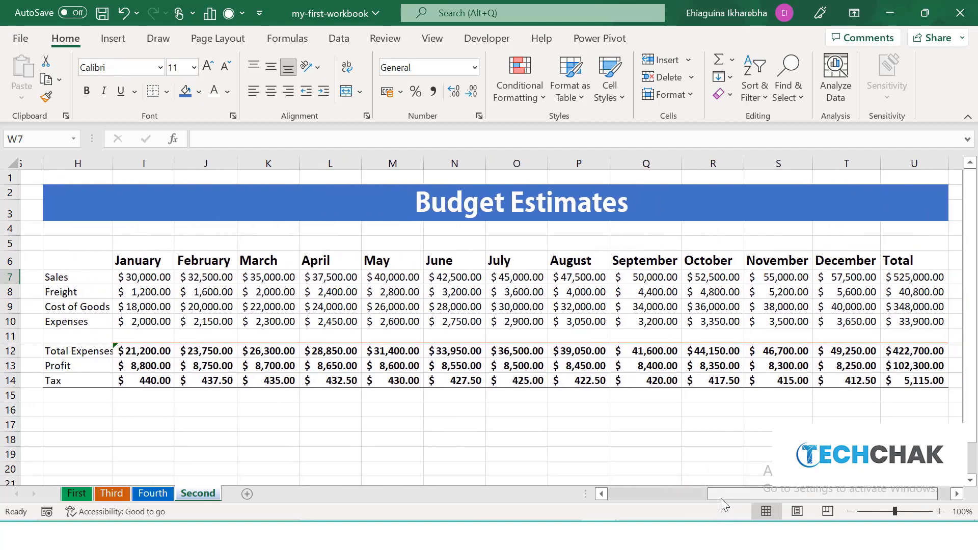
left_click_drag(77, 258, 941, 382)
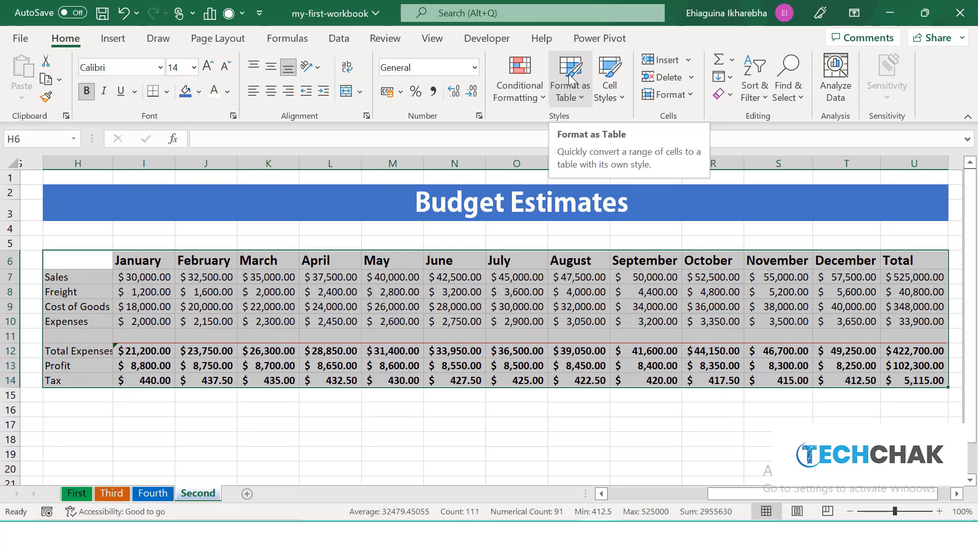
left_click(115, 40)
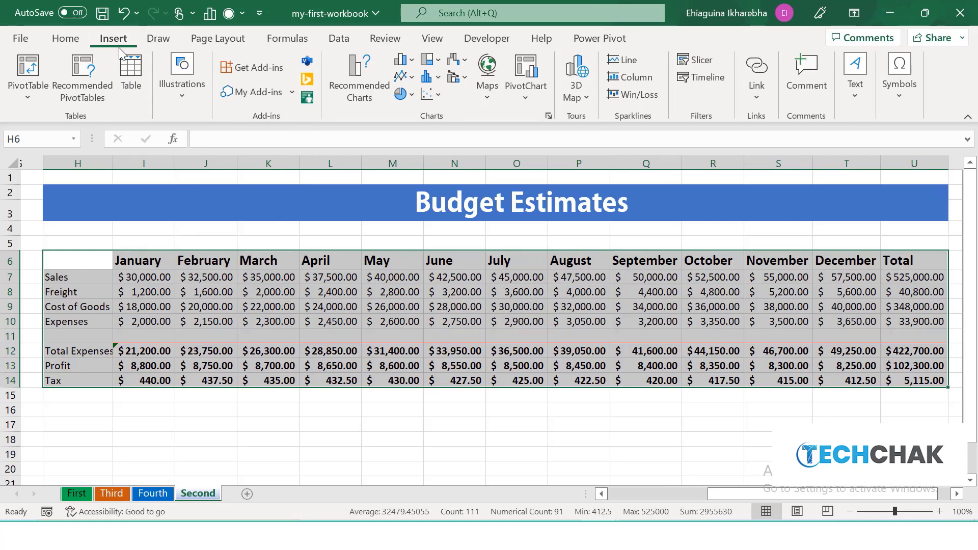
left_click(65, 38)
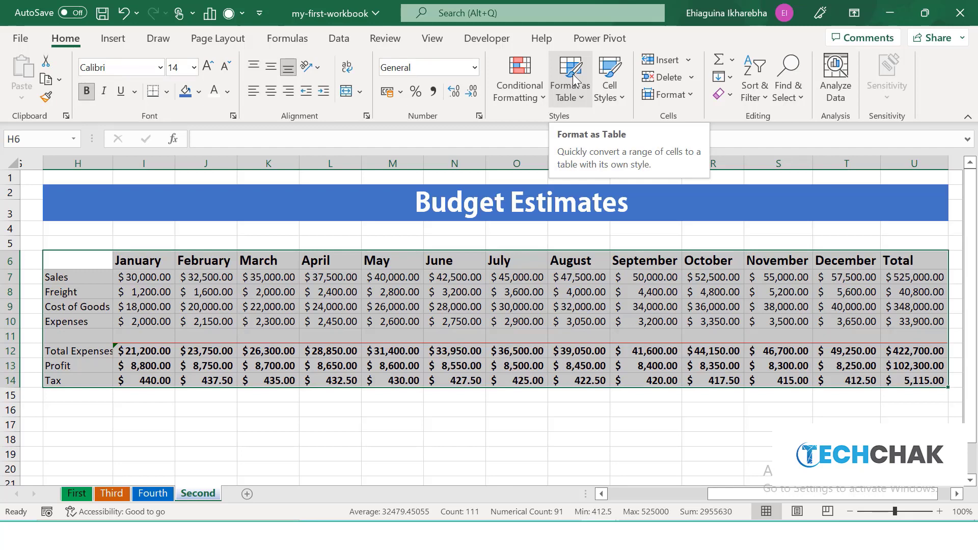
left_click(573, 74)
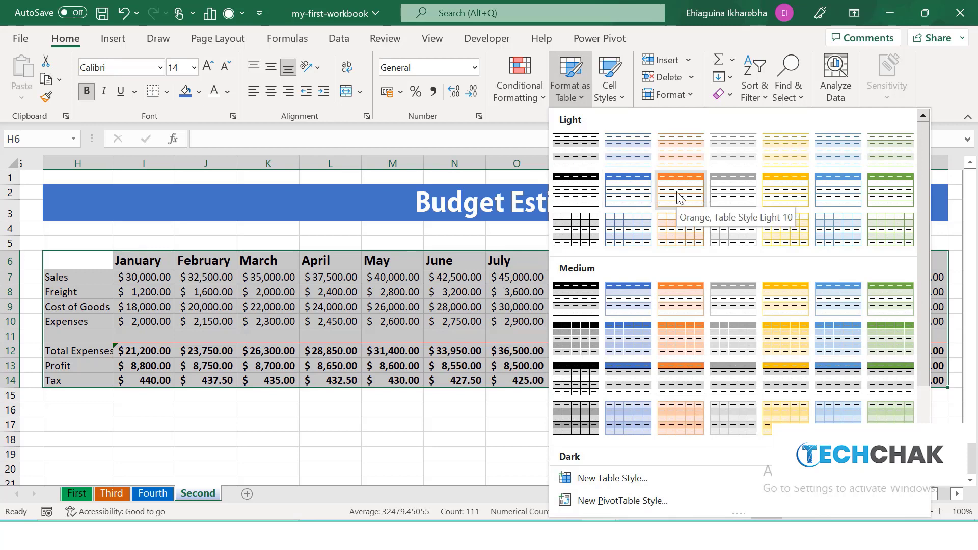
left_click(816, 195)
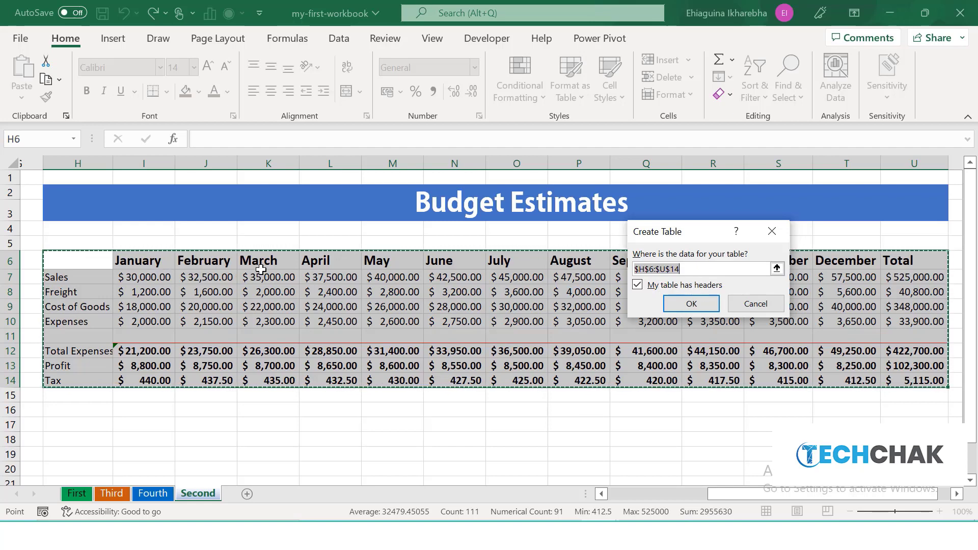
left_click(691, 305)
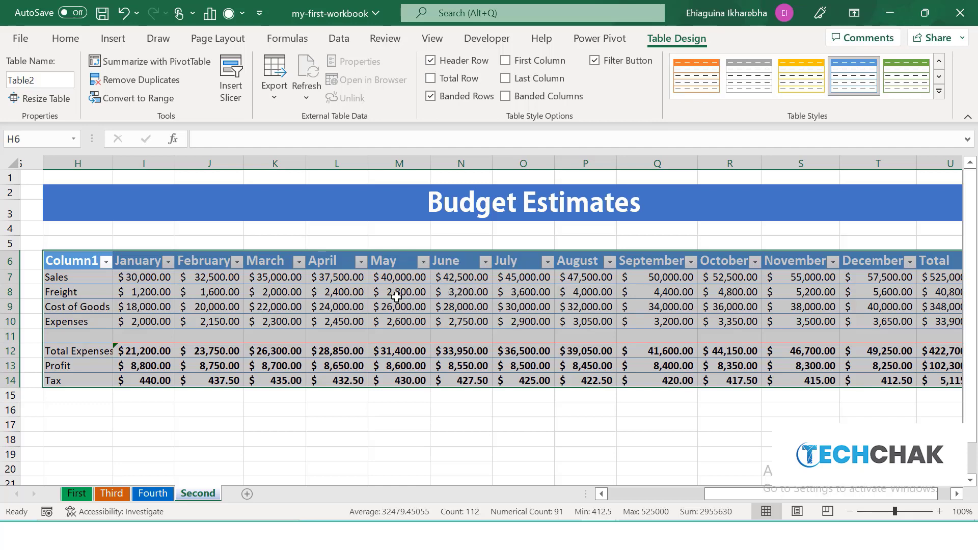
Name the table budget and turn off its header filter buttons.
left_click(44, 76)
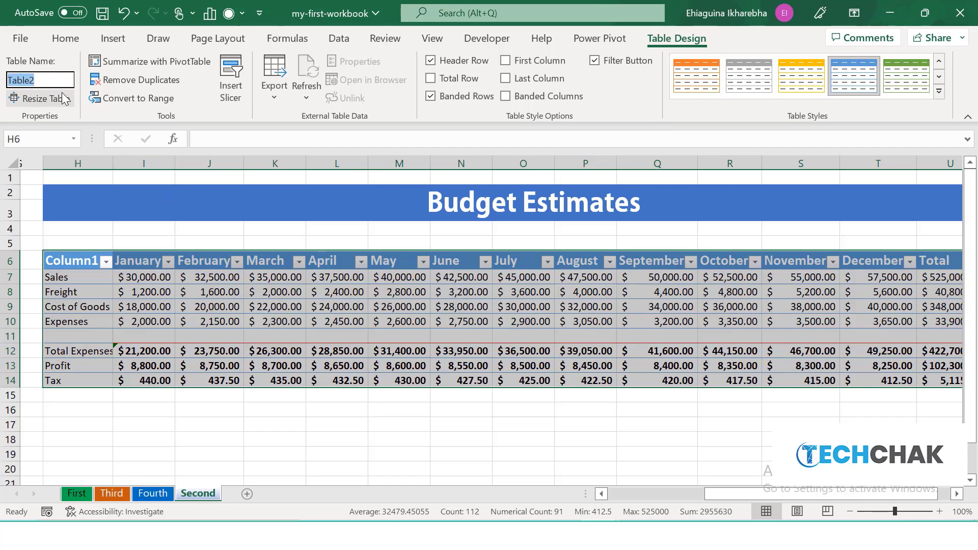
key("BackSpace")
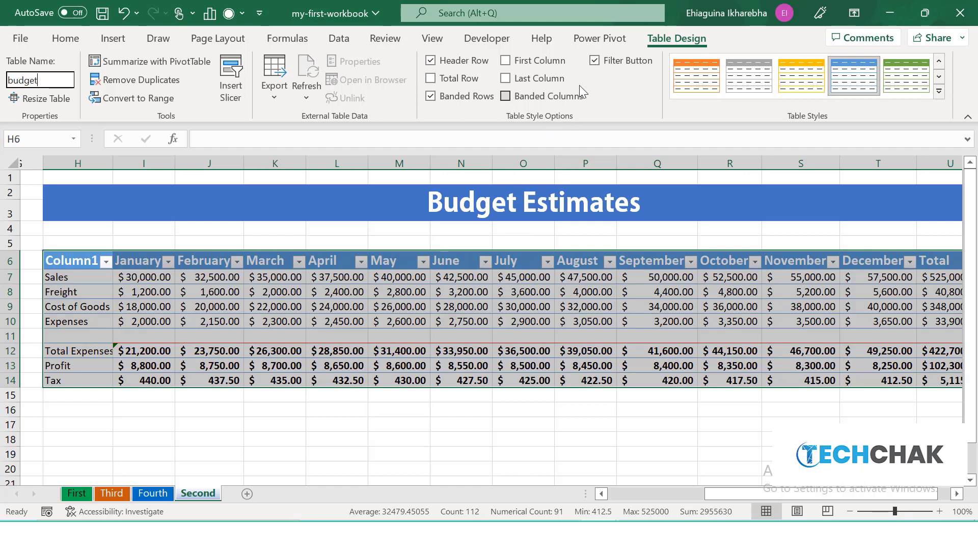
left_click(594, 60)
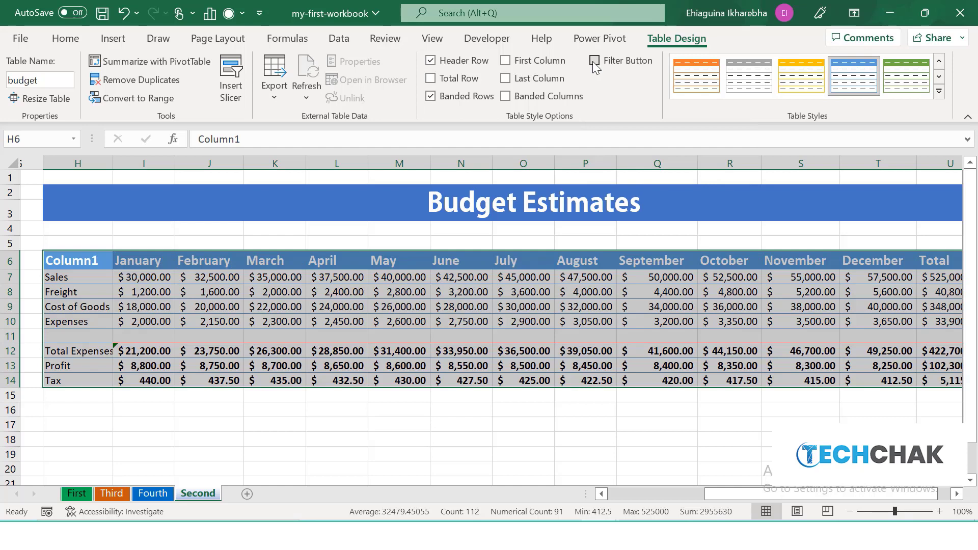
left_click(217, 311)
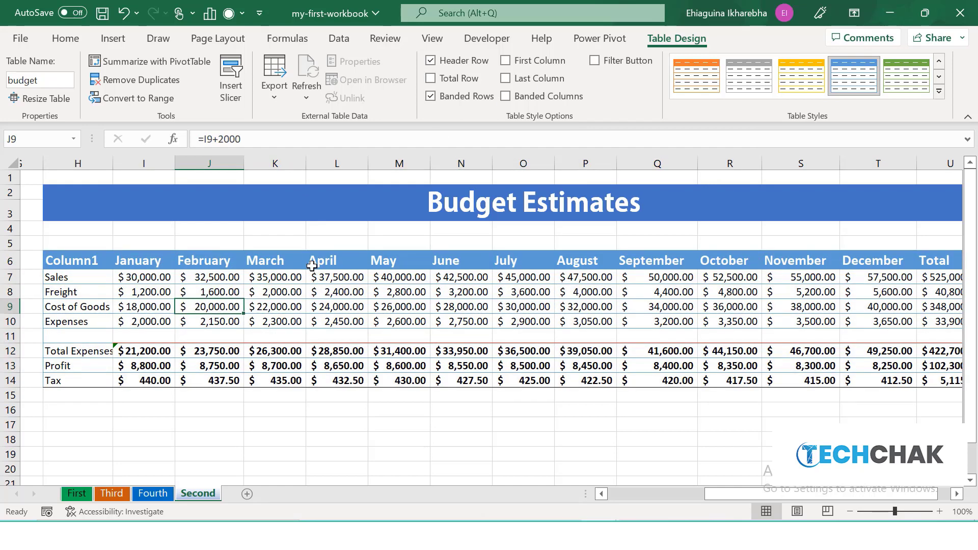
Blank out the Column1 header text in cell H6.
left_click(79, 261)
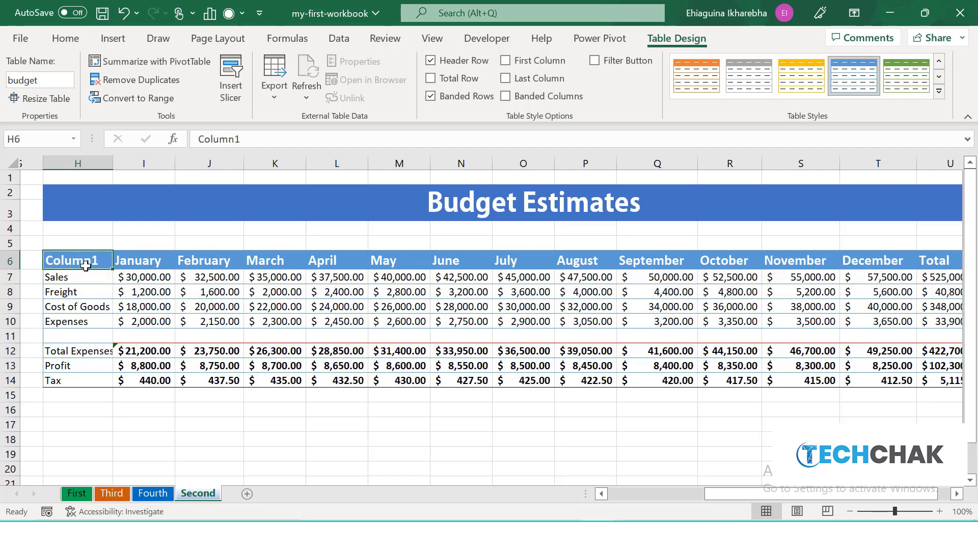
left_click(261, 144)
key("BackSpace")
key("BackSpace")
key("BackSpace")
key("BackSpace")
key("BackSpace")
key("BackSpace")
key("BackSpace")
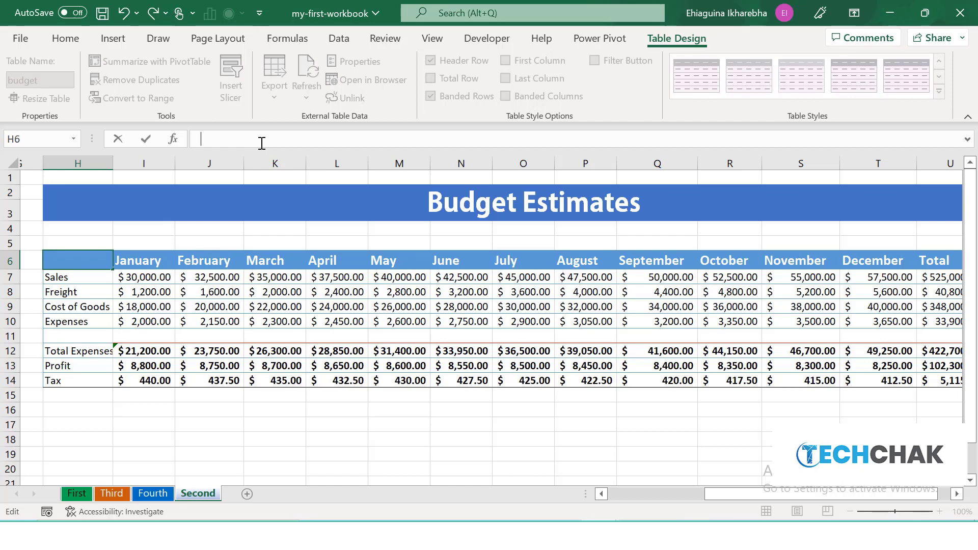
left_click(318, 377)
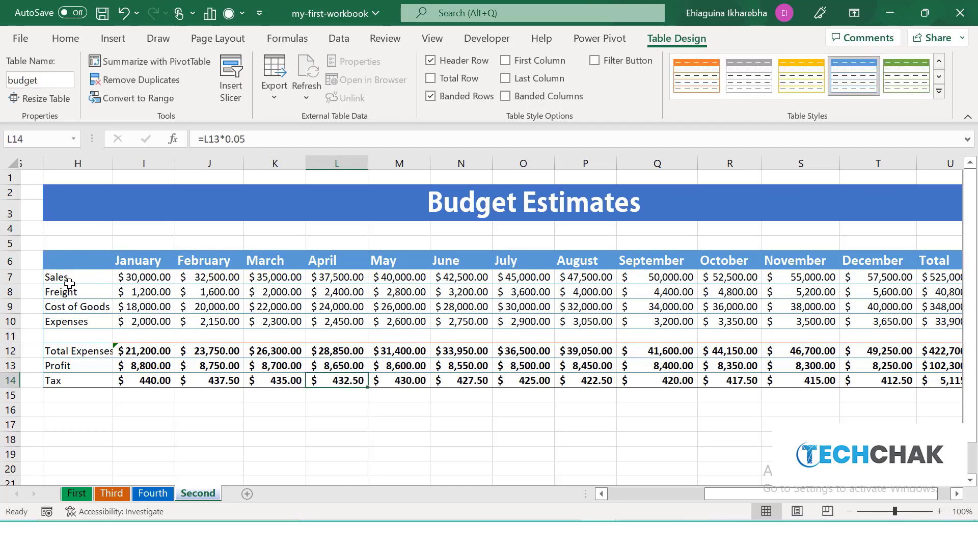
Move cell by cell from the April freight value through the Cost of Goods row, observing how the selection wraps between table rows.
left_click(330, 286)
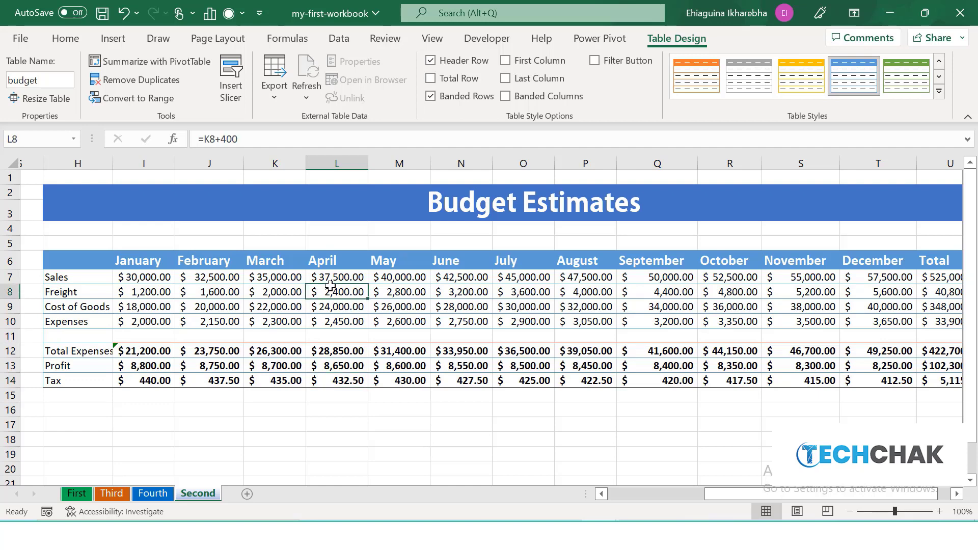
key("Right")
key("Right")
key("Right")
key("Right")
key("Right")
key("Right")
key("Right")
key("Right")
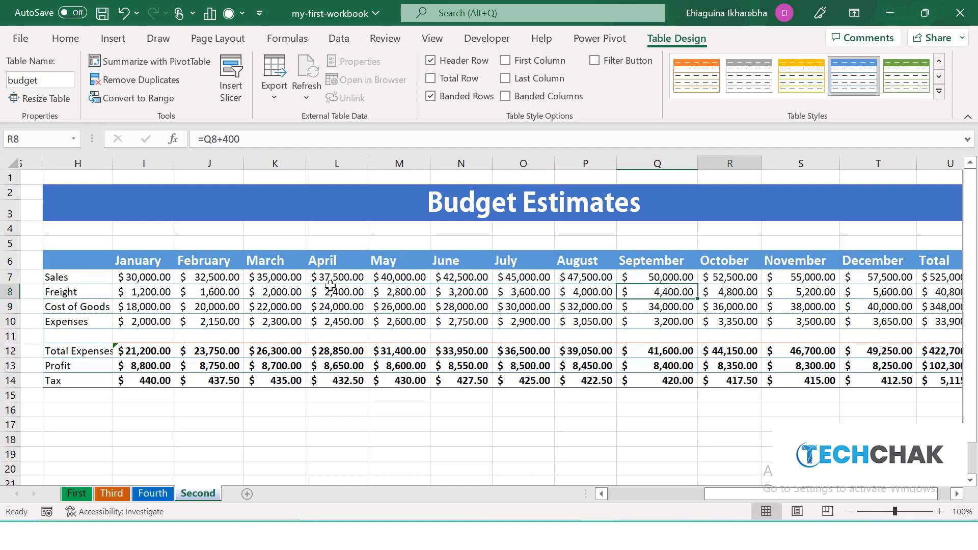
key("Tab")
key("Tab")
key("Tab")
key("Tab")
key("Tab")
key("Tab")
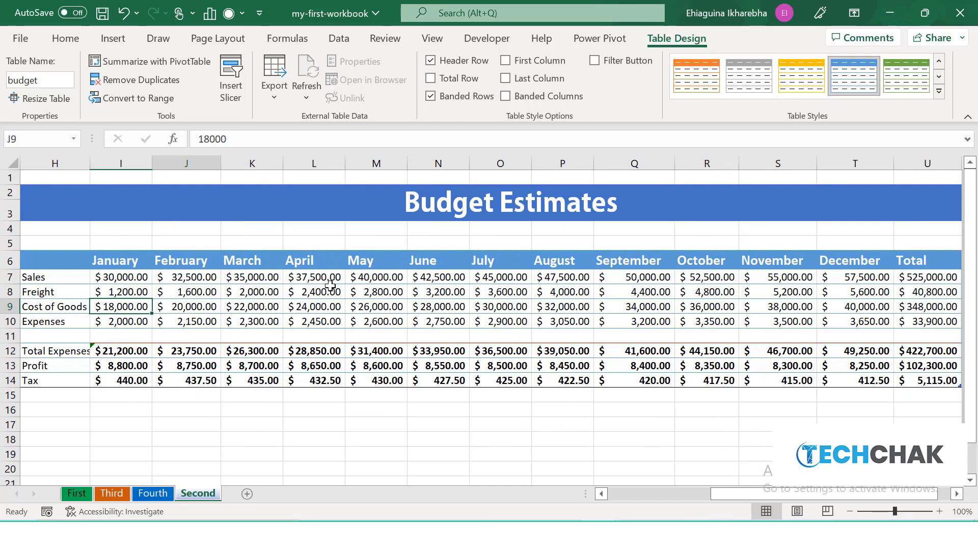
key("Tab")
key("Tab")
key("Tab")
key("Tab")
key("Tab")
key("Tab")
key("Tab")
key("Tab")
key("Tab")
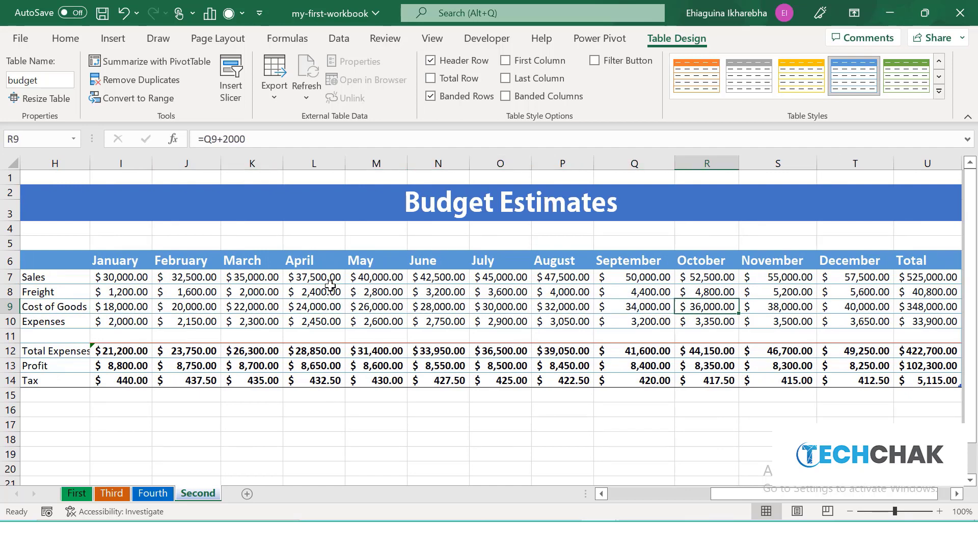
key("Tab")
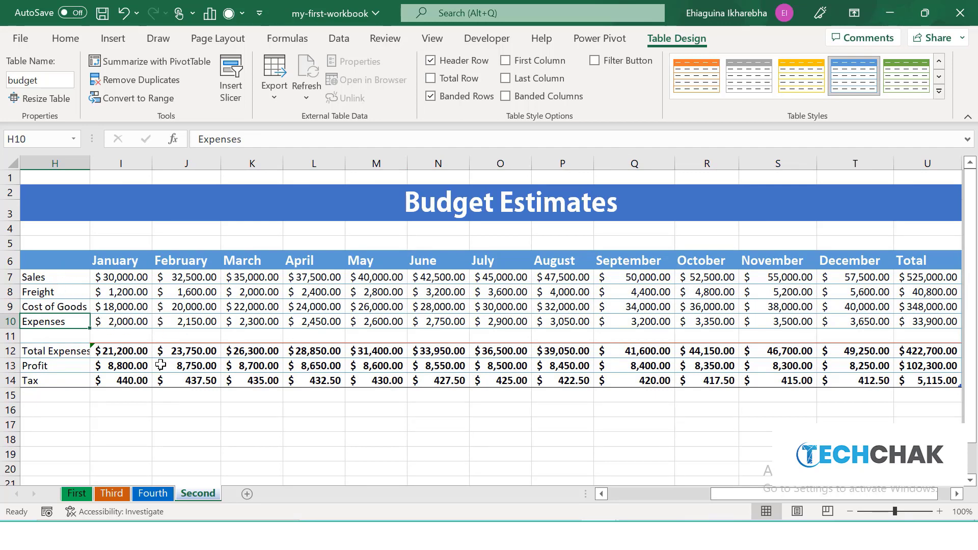
Keep moving cell by cell from the Expenses row down through the table into the Profit row.
key("Right")
key("Right")
key("Right")
key("Right")
key("Right")
key("Right")
key("Down")
key("Left")
key("Left")
key("Left")
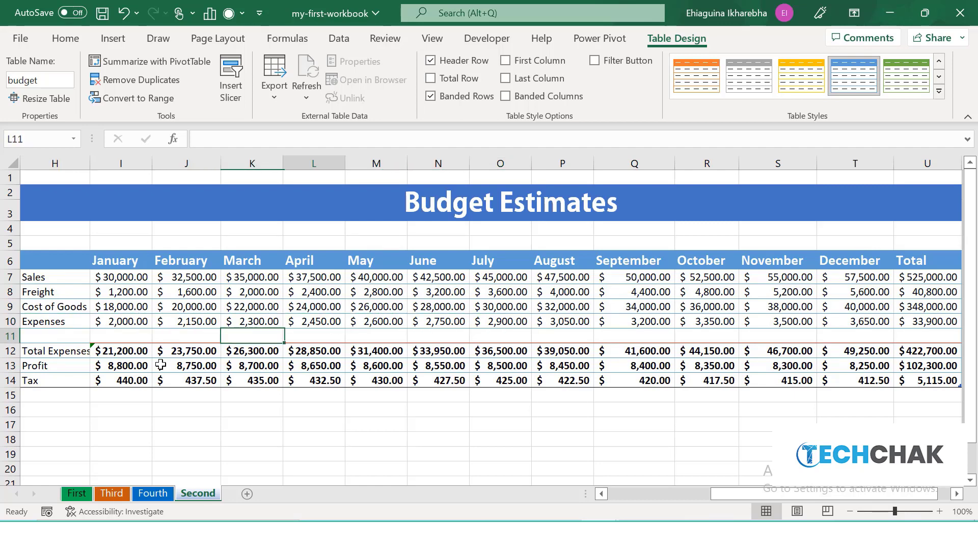
key("Tab")
key("Tab")
key("Tab")
key("Tab")
key("Tab")
key("Tab")
key("Tab")
key("Tab")
key("Tab")
key("Tab")
key("Tab")
key("Tab")
key("Tab")
key("Tab")
key("Tab")
key("Tab")
key("Tab")
key("Tab")
key("Tab")
key("Tab")
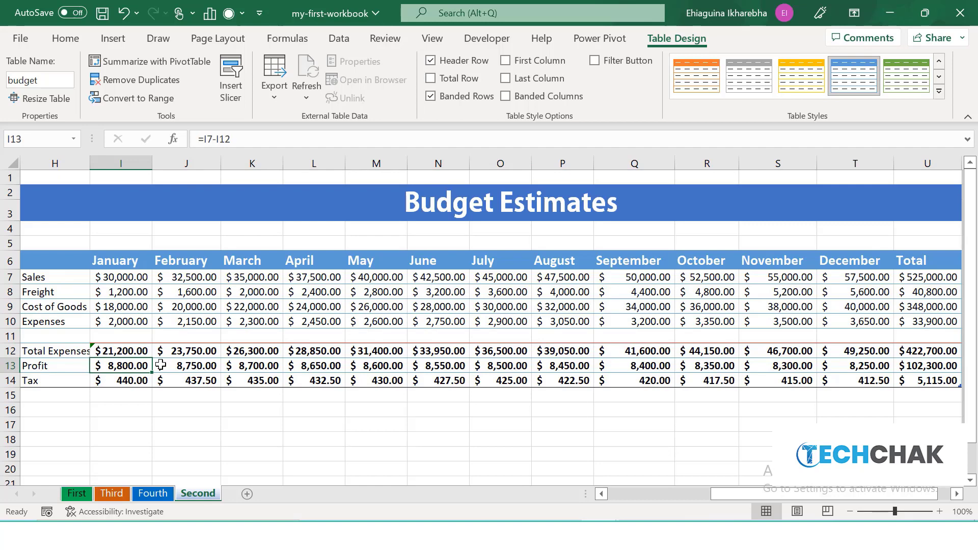
key("Tab")
key("Tab")
key("Tab")
key("Tab")
key("Tab")
key("Tab")
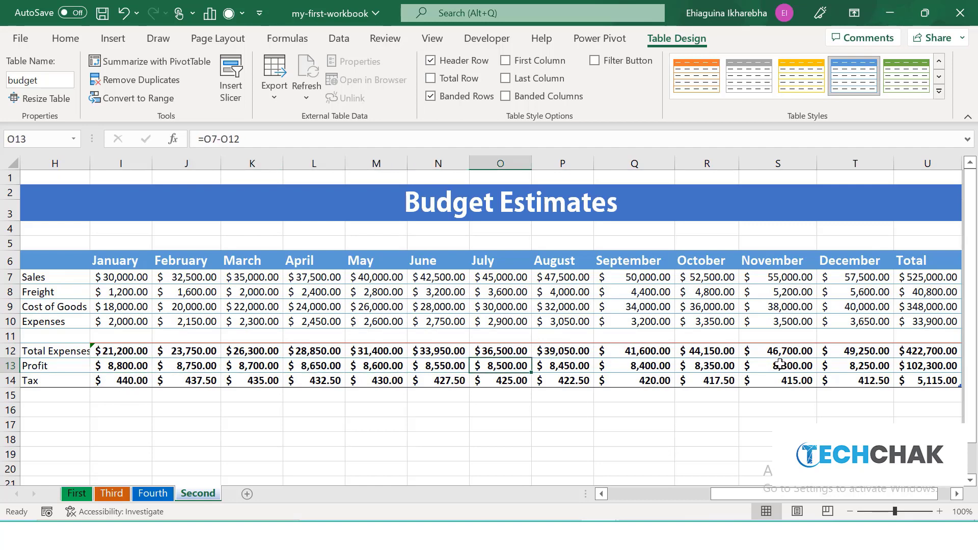
Append a new table row below Tax and insert a table column to the right of Total.
left_click(930, 377)
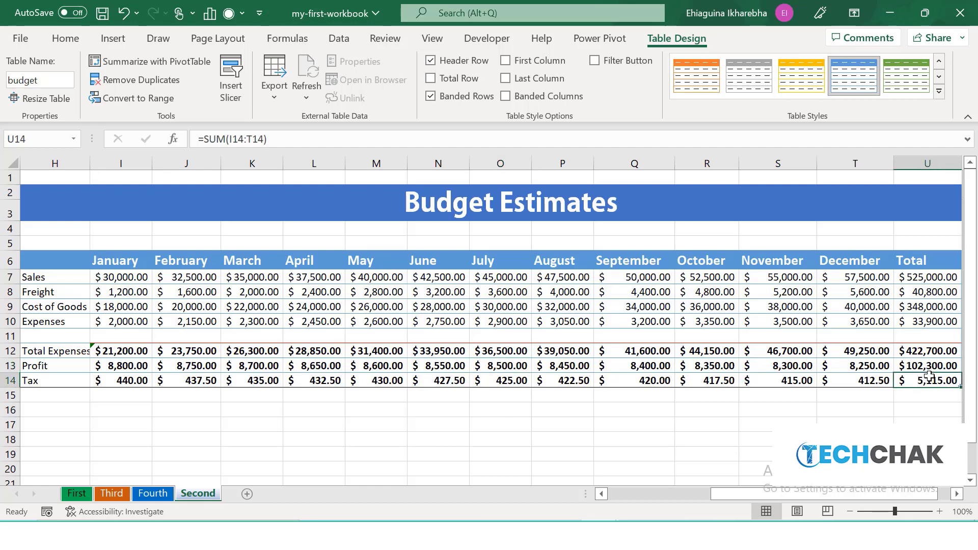
key("Tab")
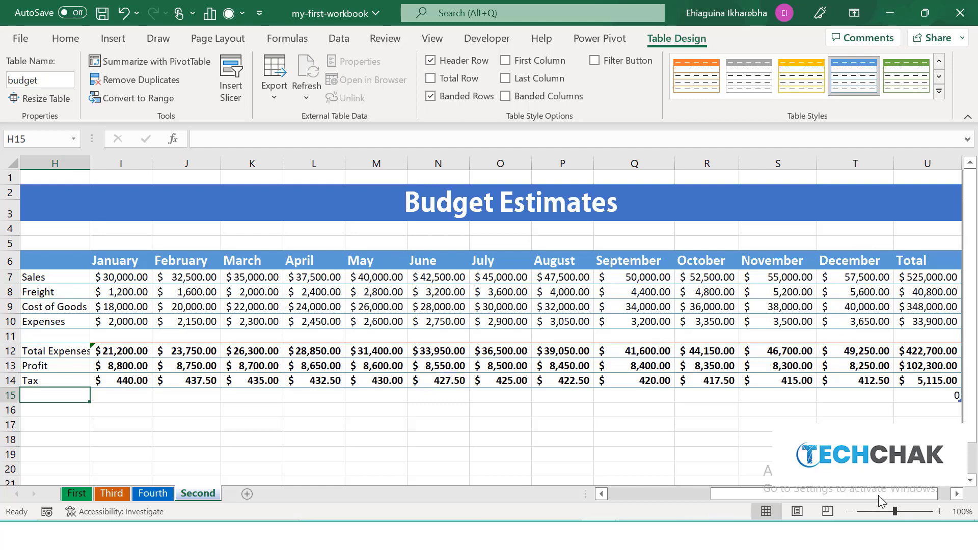
left_click_drag(843, 493, 851, 492)
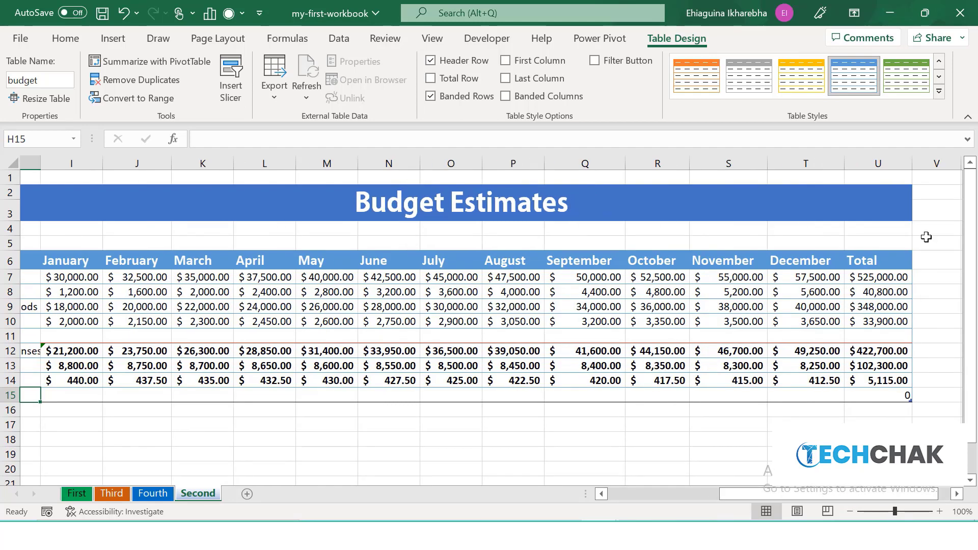
right_click(880, 261)
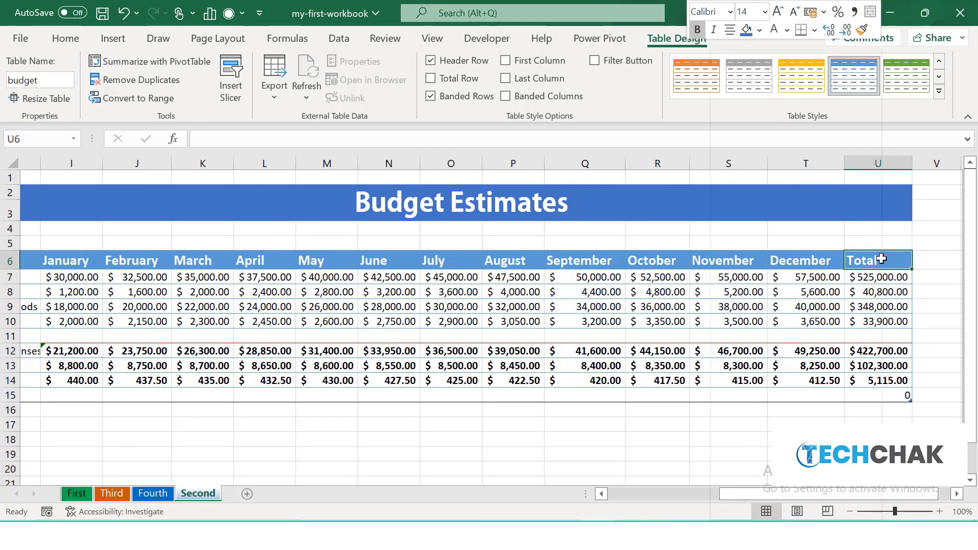
mouse_move(815, 256)
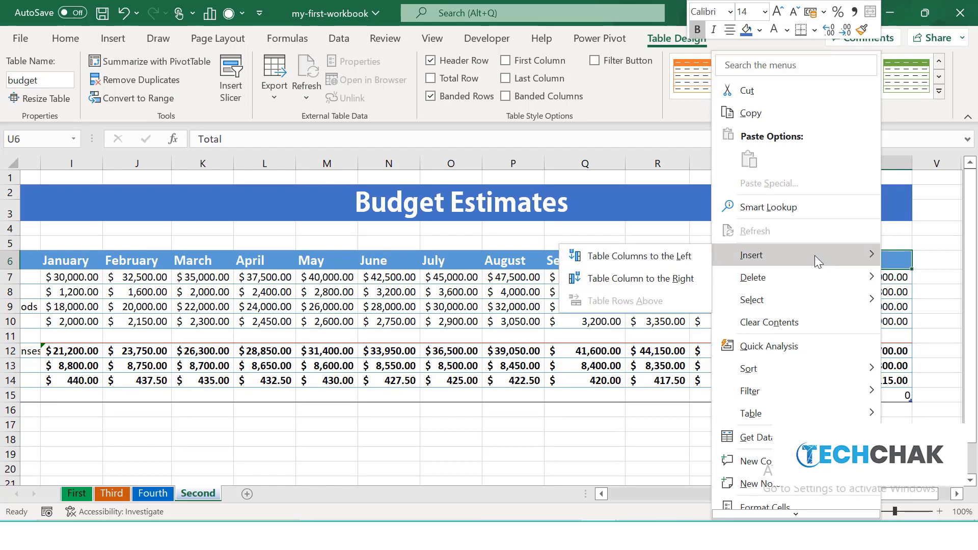
left_click(666, 278)
Delete the Column1 table column to the right of Total.
mouse_move(751, 497)
left_mouse_down()
mouse_move(712, 497)
mouse_move(754, 497)
left_mouse_up()
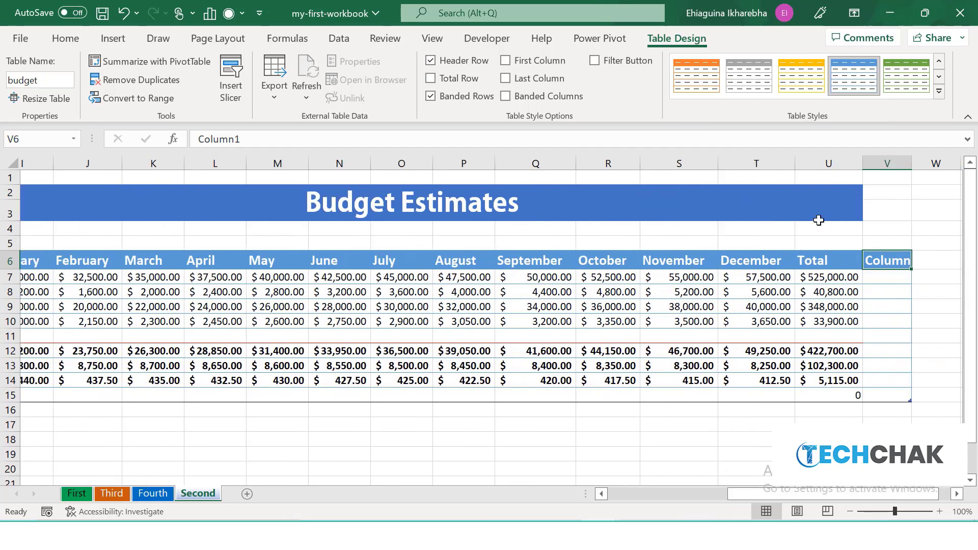
right_click(881, 261)
mouse_move(836, 232)
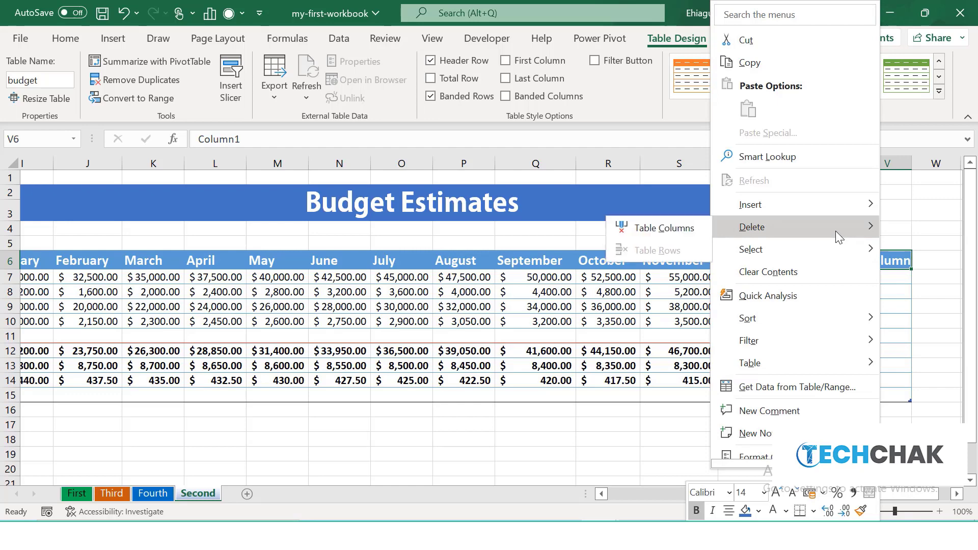
left_click(687, 229)
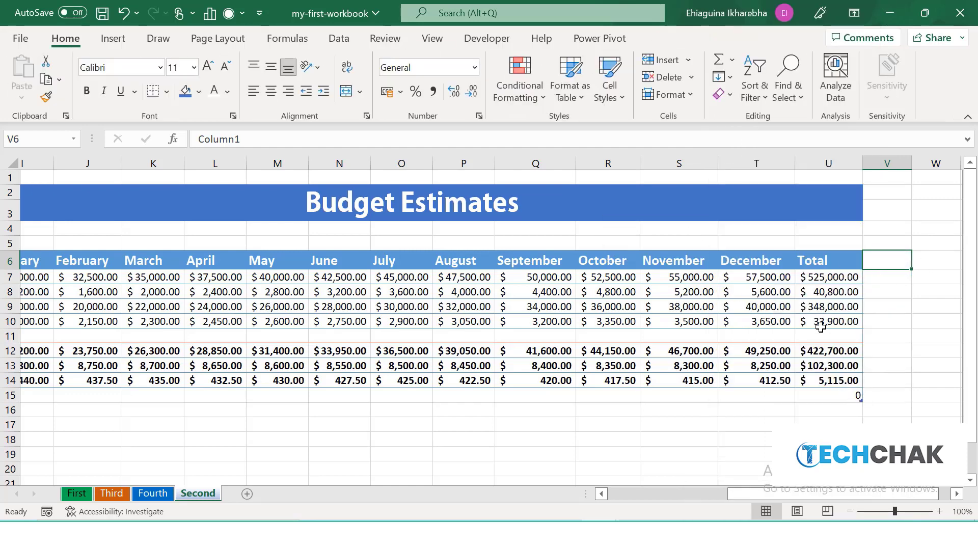
left_click(935, 290)
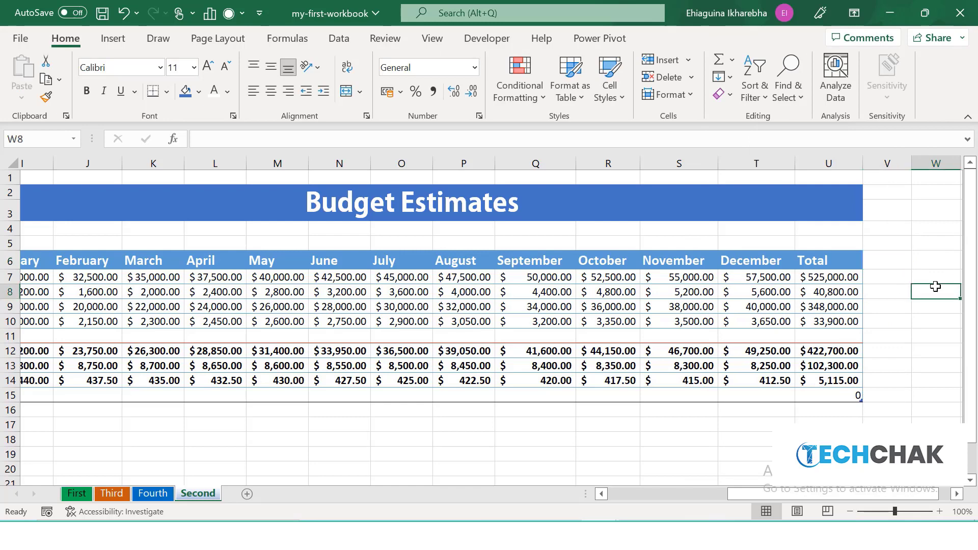
Shrink the table so it ends at row 14 and clear the leftover formula in cell U15.
left_click(821, 292)
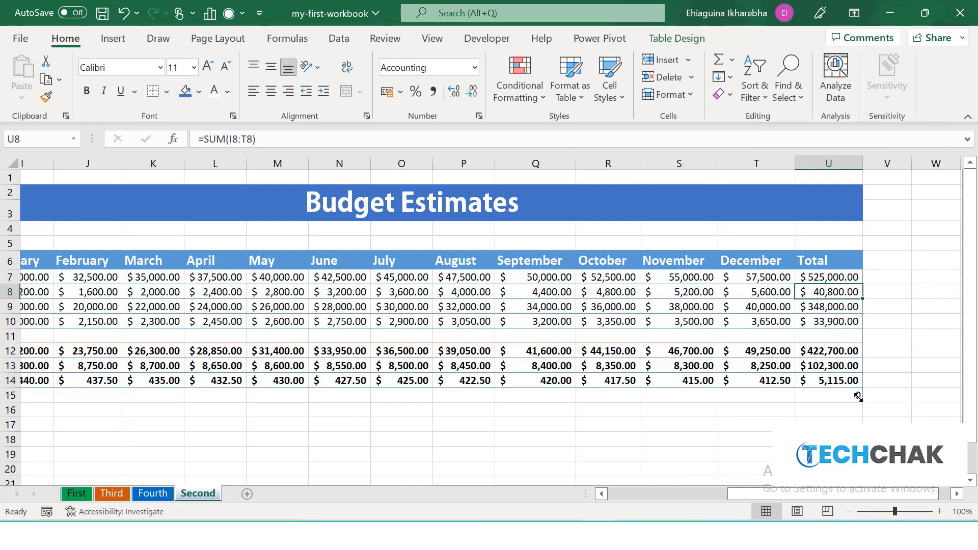
left_click_drag(861, 396, 860, 389)
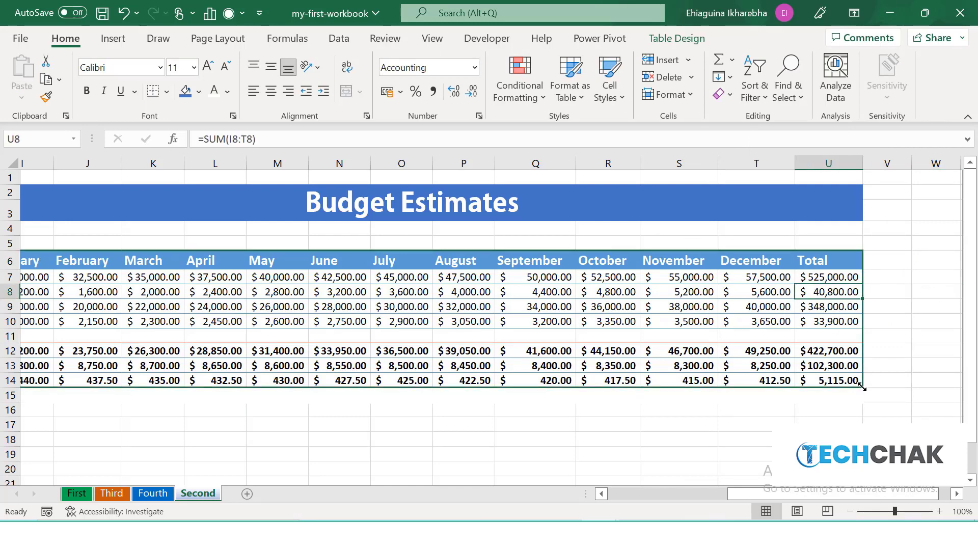
left_click(855, 396)
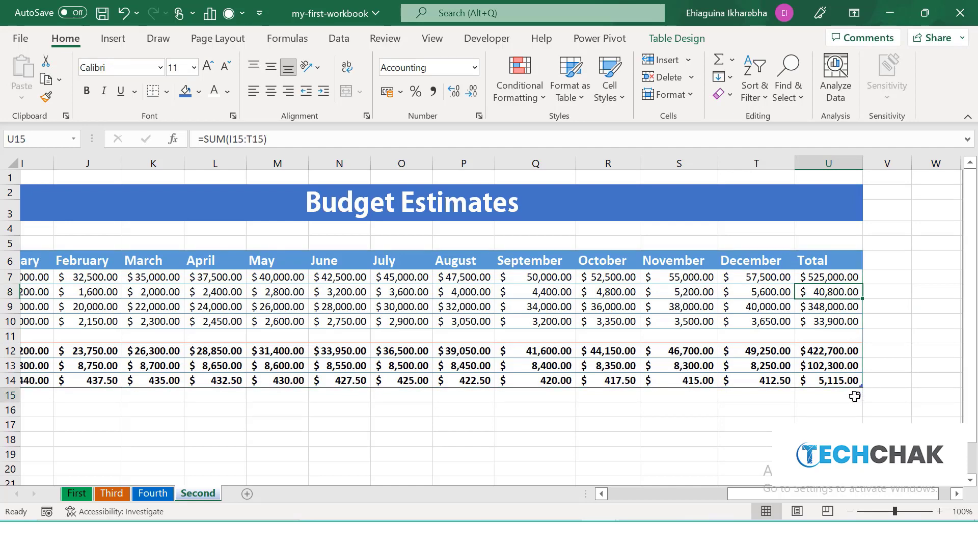
key("Delete")
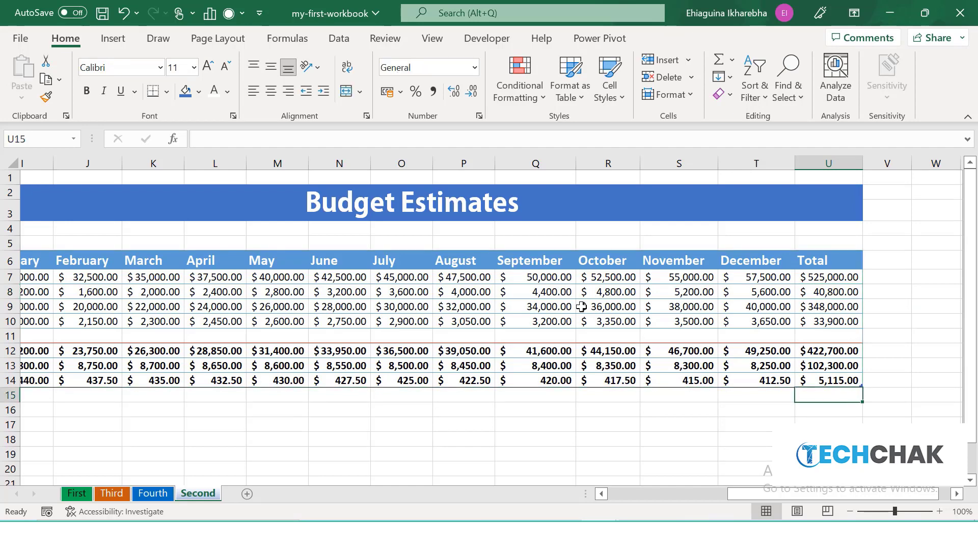